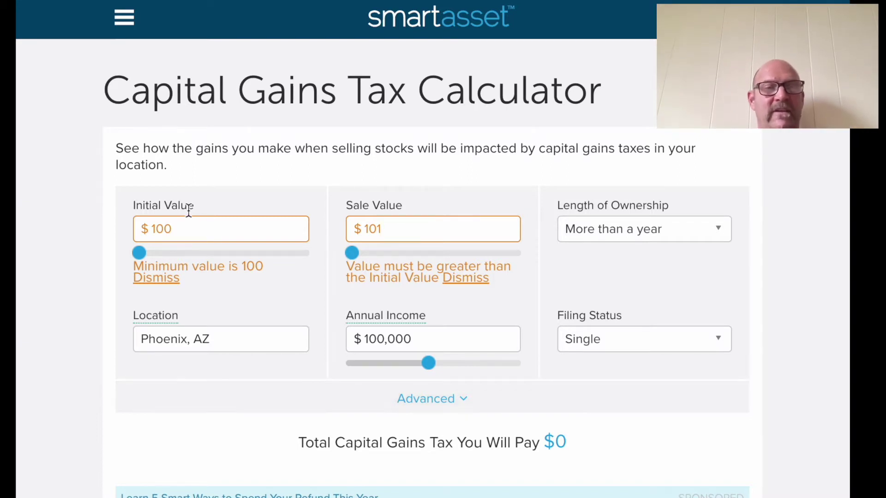
# - Set the initial value of the investment to $1,000
pyautogui.click(182, 236)
pyautogui.press('BackSpace')
pyautogui.press('BackSpace')
pyautogui.press('BackSpace')
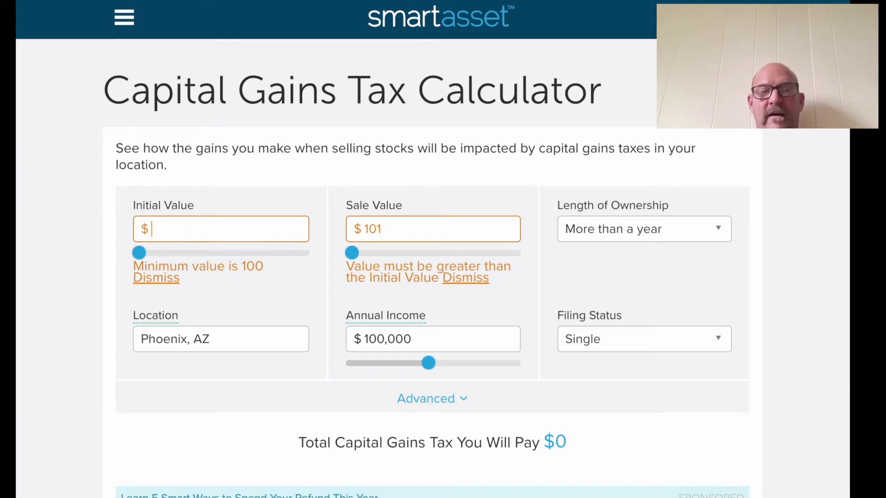
pyautogui.write('1,000')
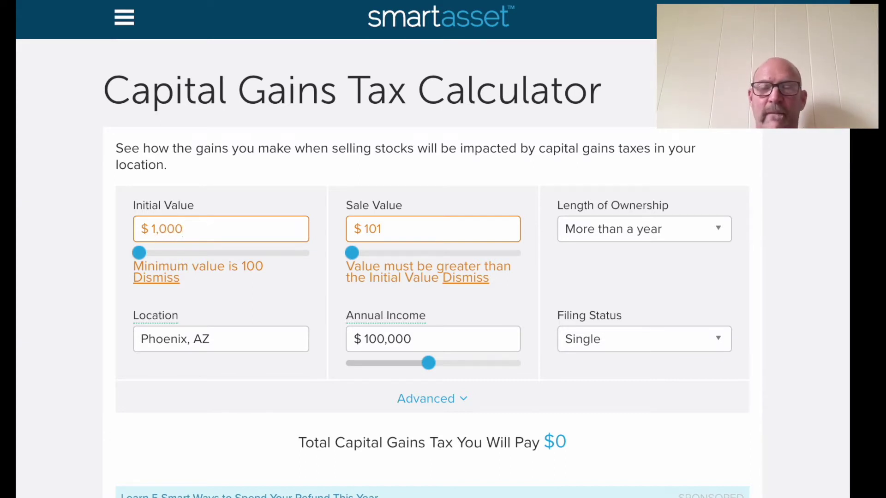
# - Set the sale value of the investment to $2,000
pyautogui.press('Tab')
pyautogui.write('1,001,200')
pyautogui.press('BackSpace')
pyautogui.press('BackSpace')
pyautogui.press('BackSpace')
pyautogui.press('BackSpace')
pyautogui.press('BackSpace')
pyautogui.press('BackSpace')
pyautogui.press('BackSpace')
pyautogui.write('2000')
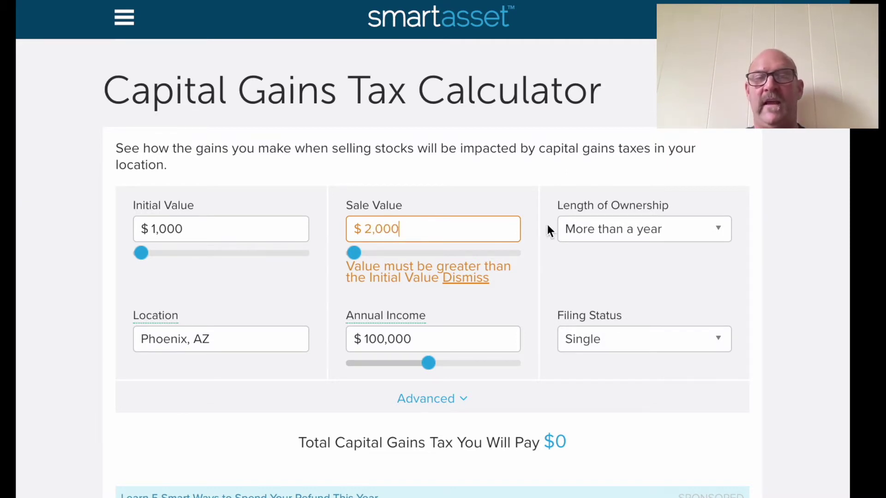
pyautogui.click(717, 231)
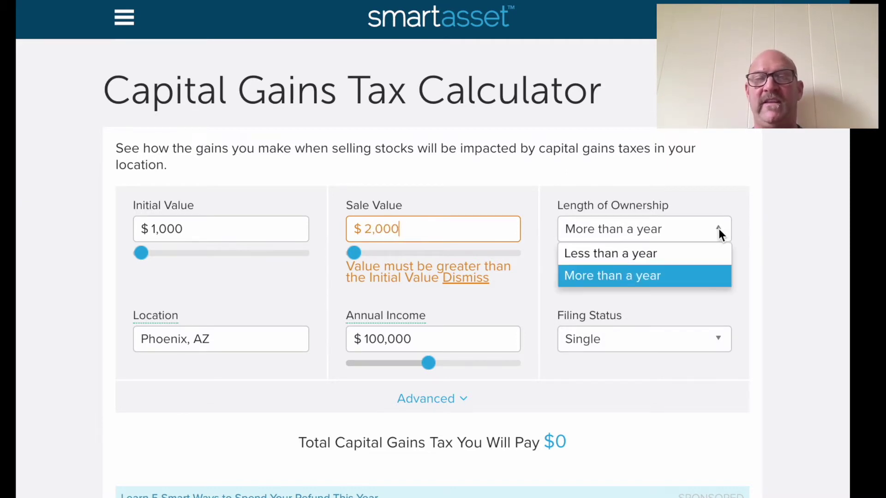
pyautogui.click(689, 261)
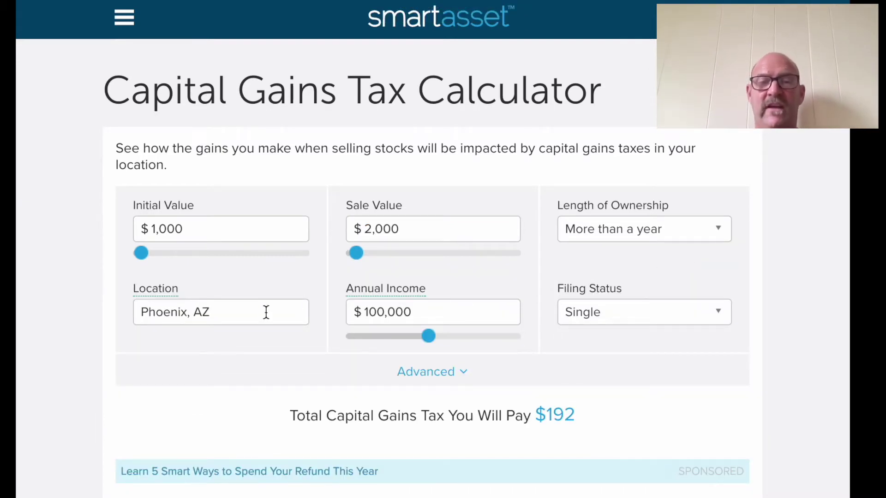
# - Set the annual income to $85,000 and the length of ownership to less than a year
pyautogui.click(418, 312)
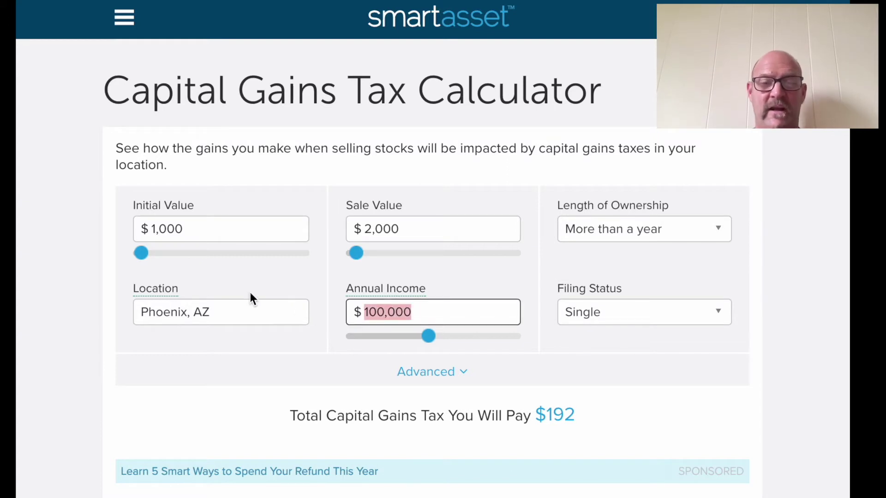
pyautogui.write('85000')
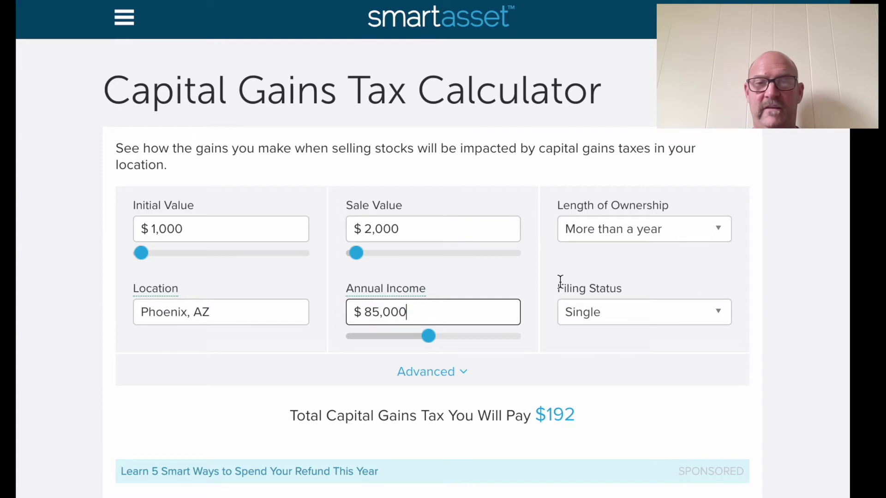
pyautogui.click(719, 228)
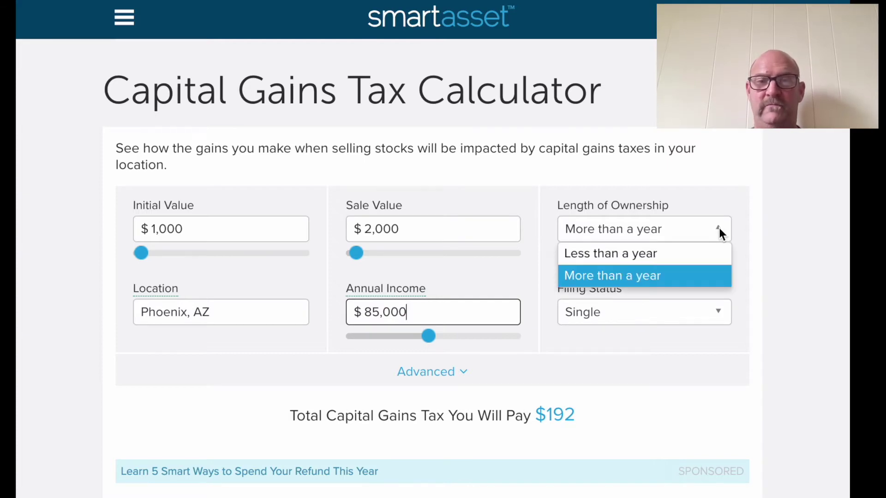
pyautogui.click(673, 253)
pyautogui.click(717, 227)
pyautogui.click(679, 257)
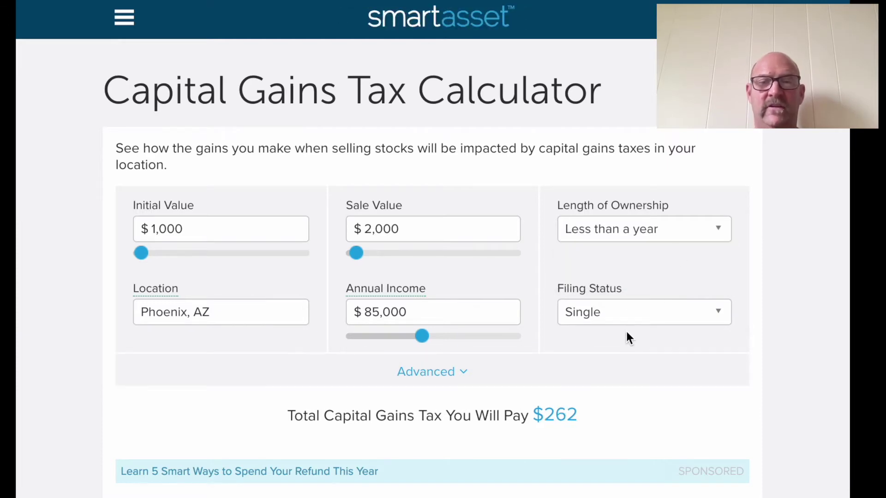
# - Examine the federal, state and local capital gains tax breakdown and the length of ownership comparison chart
pyautogui.scroll(-5, 561, 466)
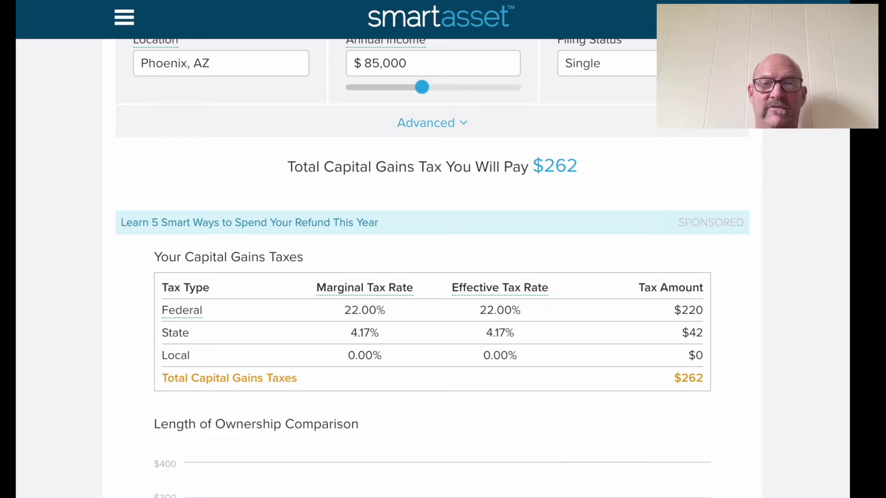
pyautogui.scroll(2, 435, 383)
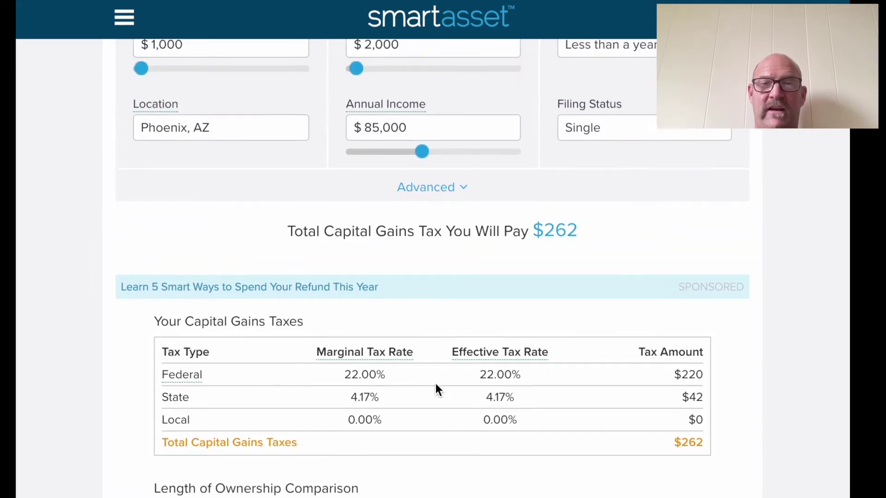
pyautogui.scroll(-1, 435, 389)
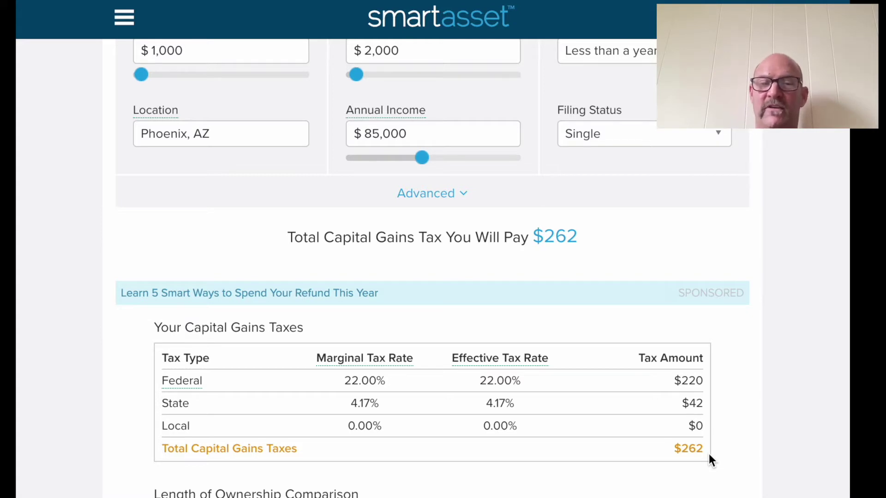
pyautogui.scroll(-5, 709, 457)
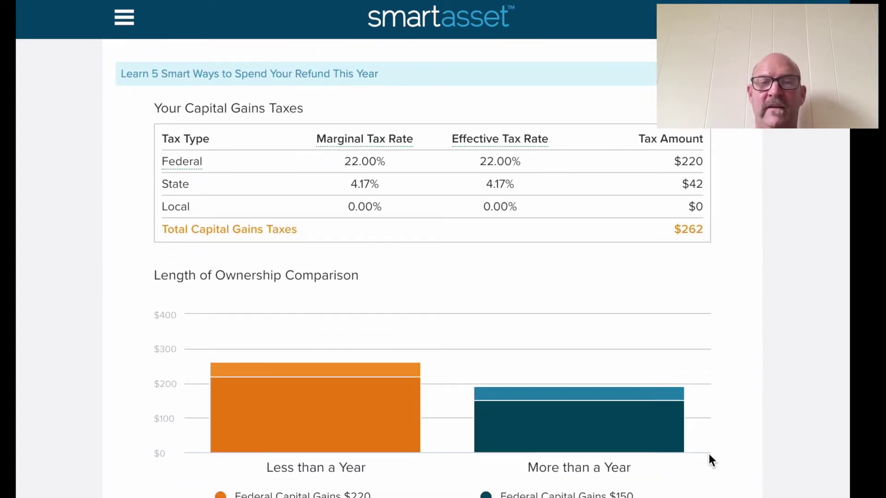
pyautogui.scroll(2, 708, 454)
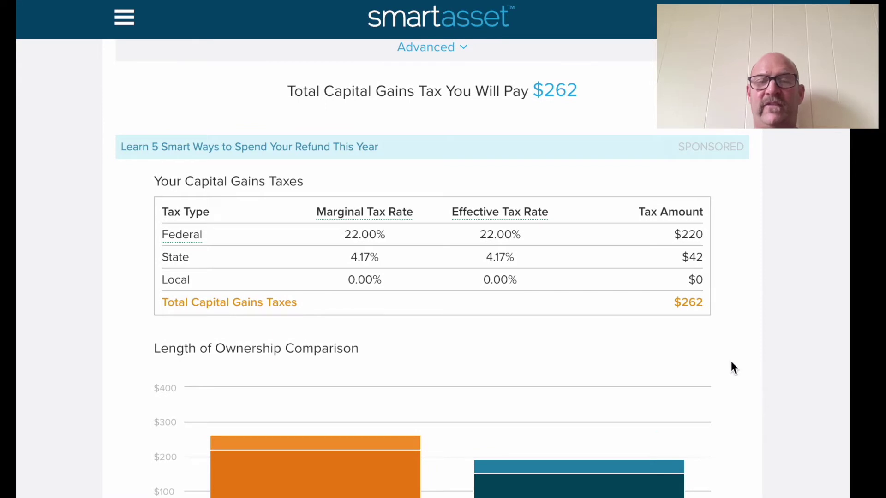
# - Raise the initial value of the investment to $10,000
pyautogui.scroll(5, 725, 339)
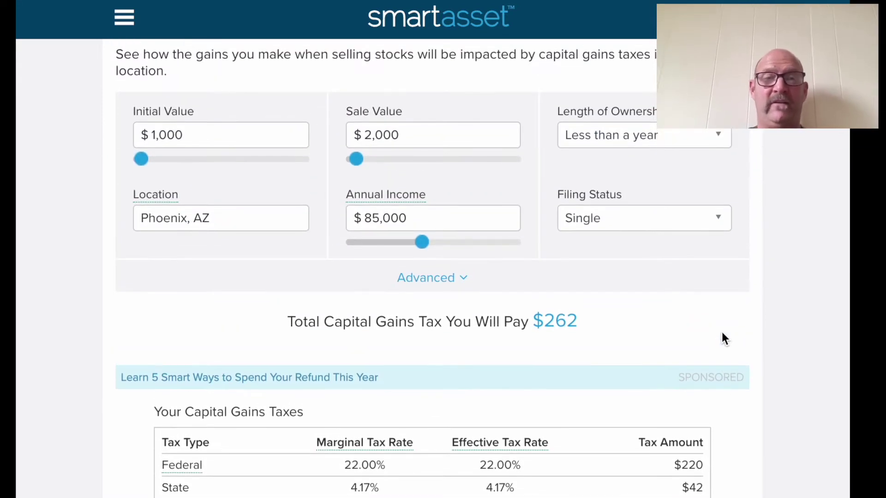
pyautogui.moveTo(193, 134); pyautogui.dragTo(31, 133)
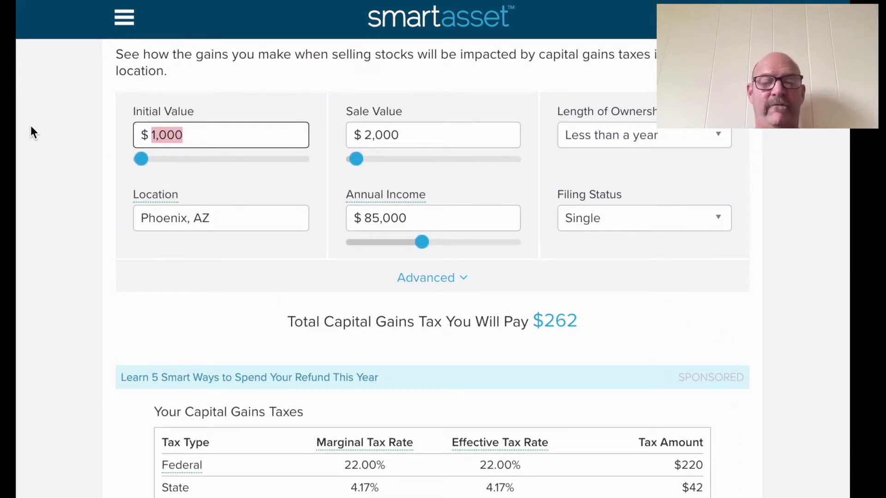
pyautogui.write('10000')
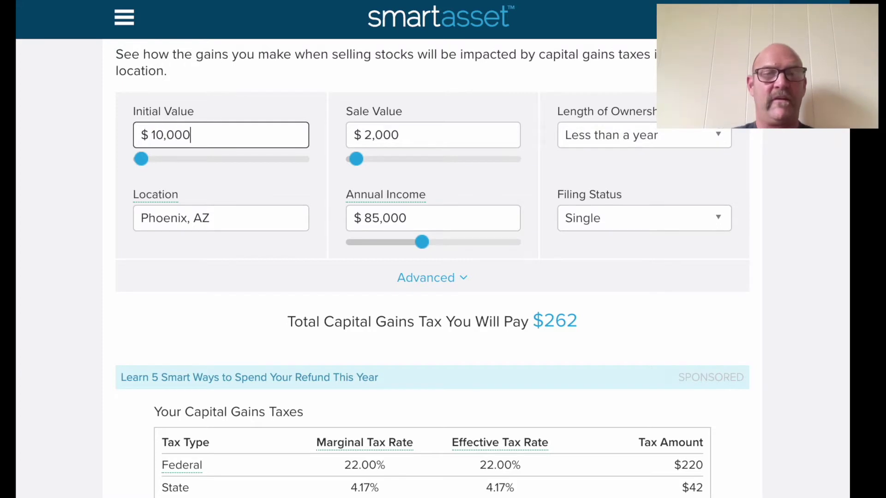
# - Raise the sale value of the investment to $20,000
pyautogui.click(403, 141)
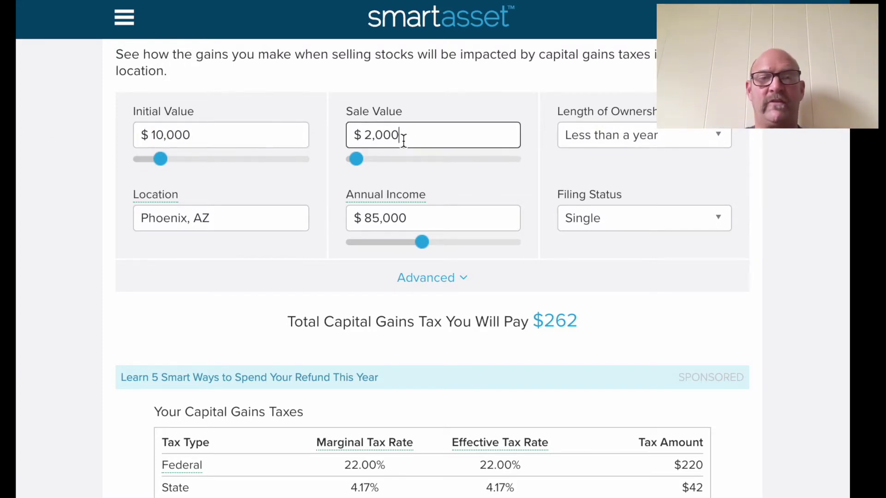
pyautogui.write('0')
pyautogui.press('BackSpace')
pyautogui.press('BackSpace')
pyautogui.press('BackSpace')
pyautogui.press('BackSpace')
pyautogui.press('BackSpace')
pyautogui.press('BackSpace')
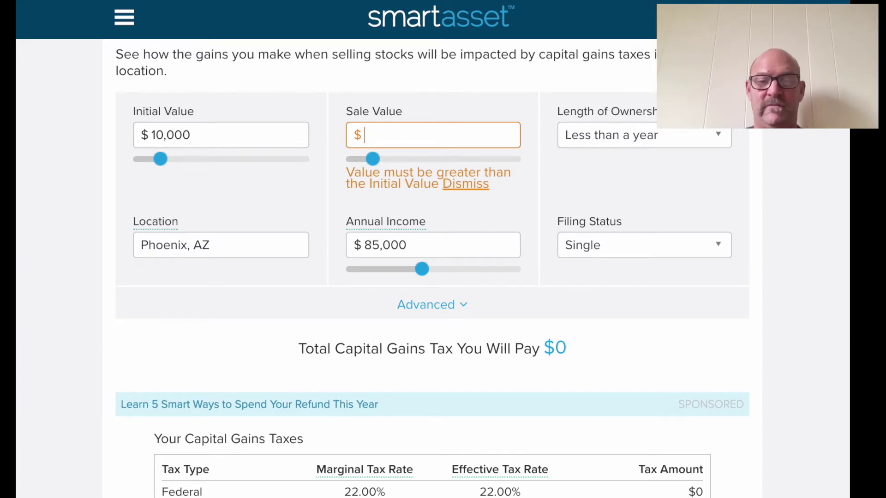
pyautogui.write('200000')
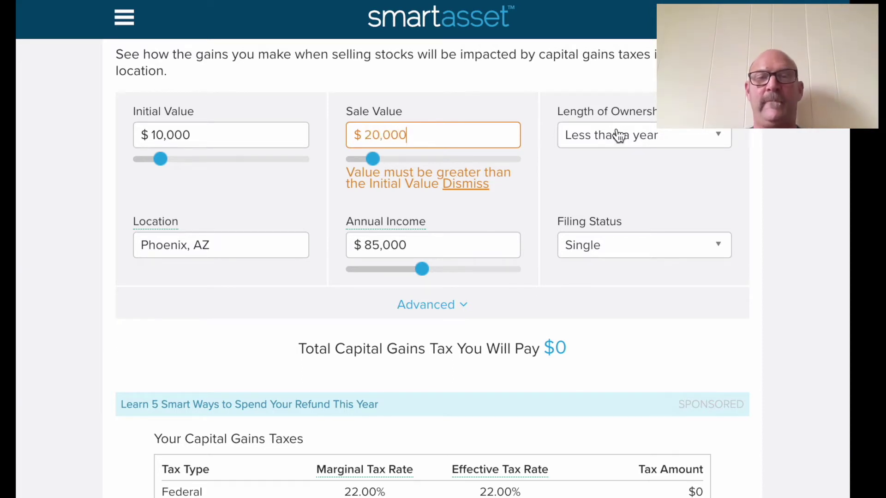
pyautogui.click(660, 170)
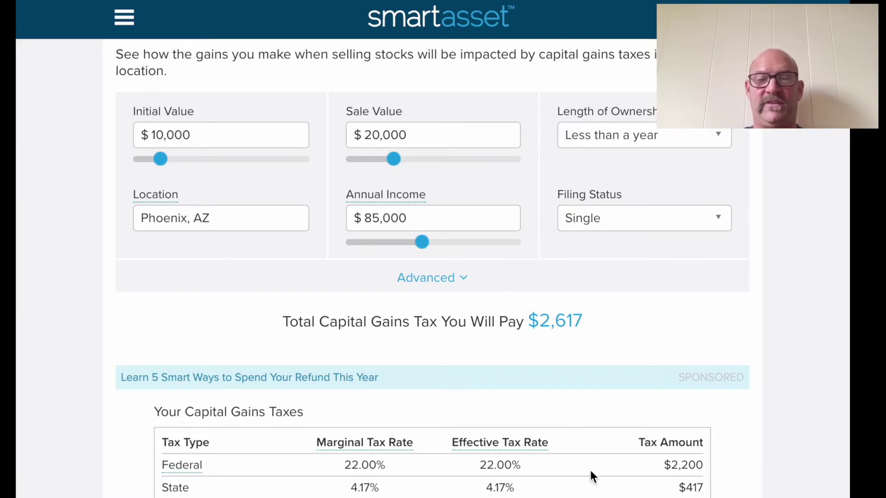
# - Review the recalculated tax amounts and the ownership comparison for the $10,000 to $20,000 sale
pyautogui.scroll(-2, 592, 475)
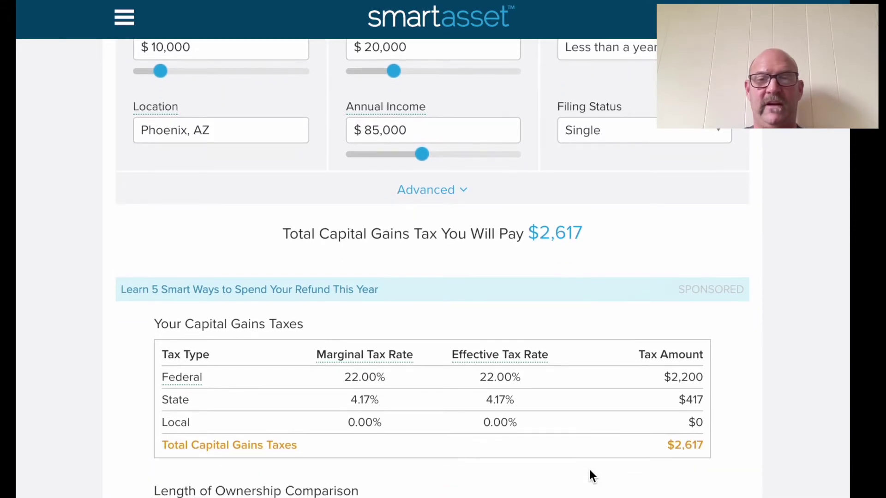
pyautogui.scroll(-1, 592, 476)
pyautogui.scroll(3, 590, 471)
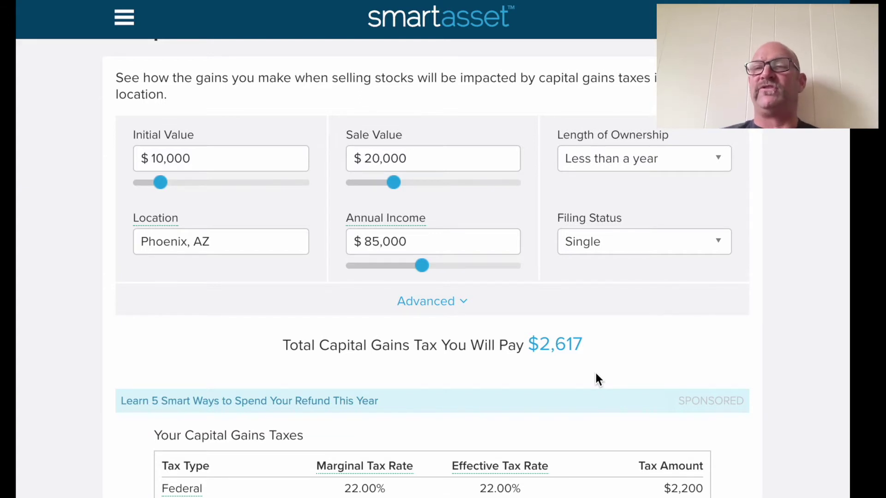
pyautogui.scroll(-5, 596, 374)
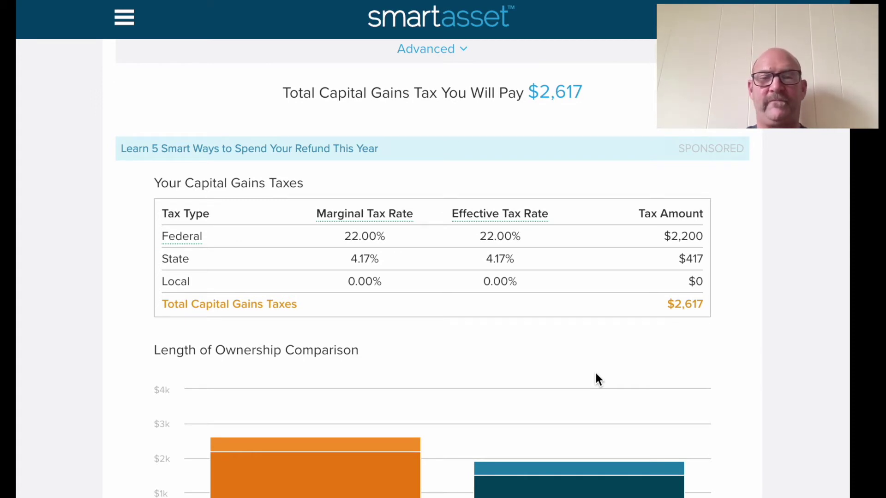
pyautogui.scroll(-8, 597, 379)
# - Set the length of ownership to more than a year and check the resulting tax breakdown table
pyautogui.scroll(15, 596, 379)
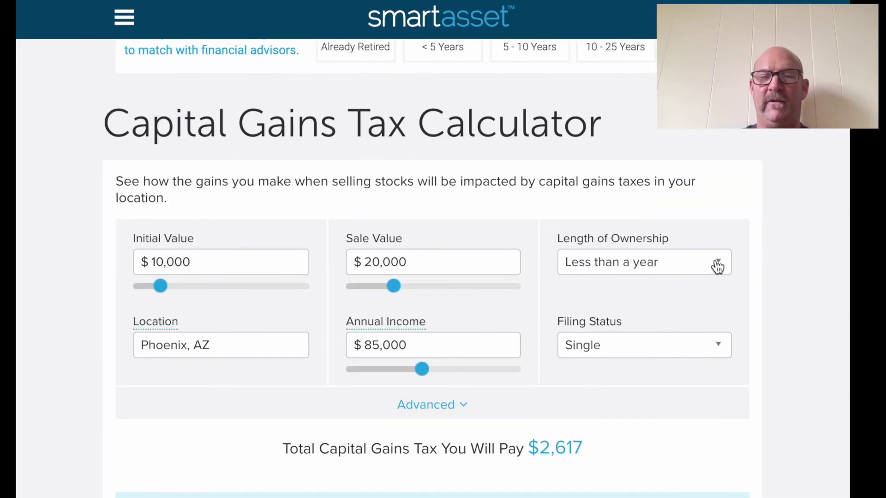
pyautogui.click(722, 261)
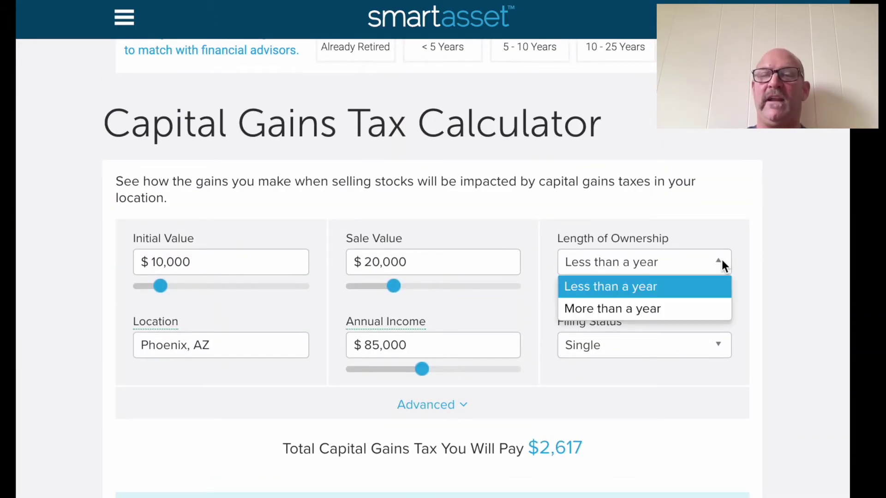
pyautogui.click(697, 313)
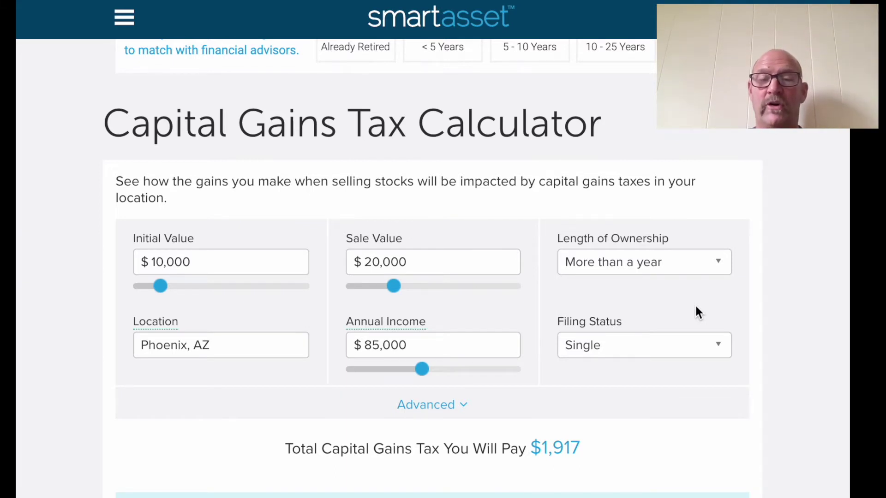
pyautogui.scroll(-5, 696, 307)
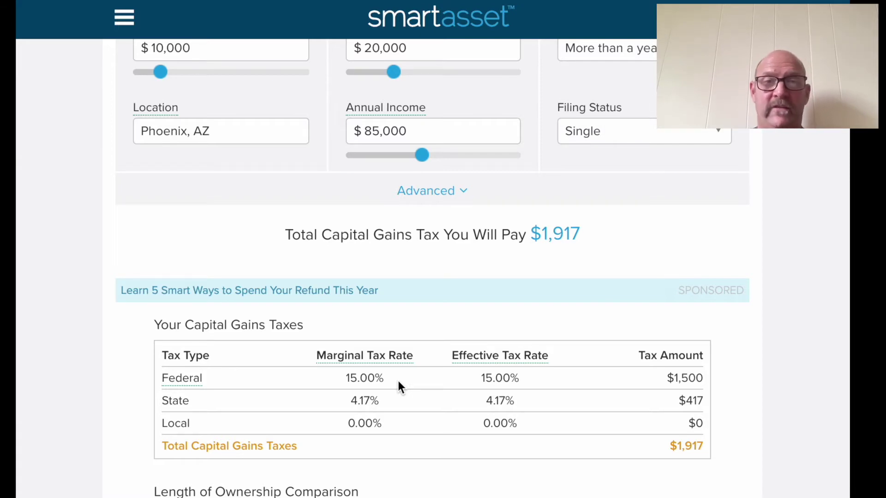
# - Replace the location with Portland, OR
pyautogui.scroll(6, 558, 278)
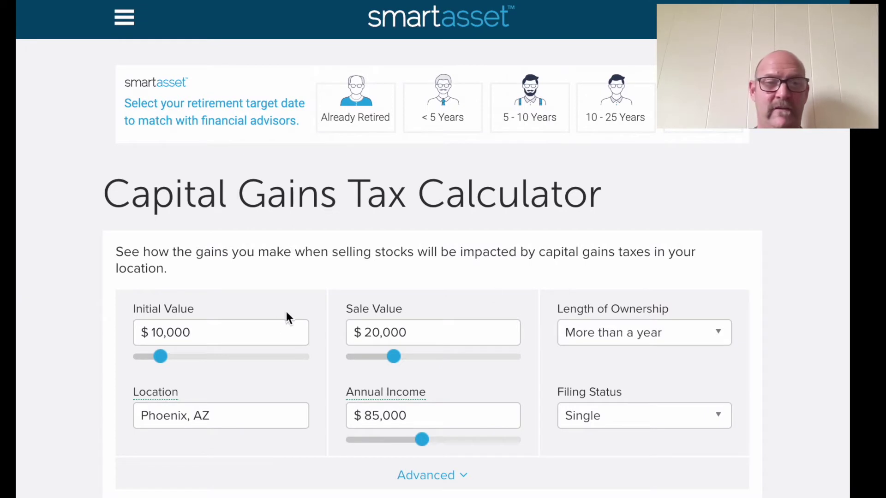
pyautogui.moveTo(215, 416); pyautogui.dragTo(17, 410)
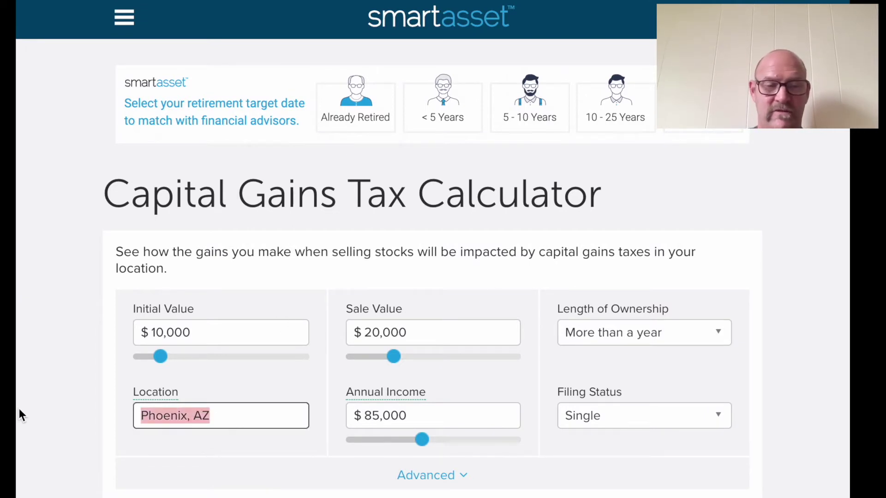
pyautogui.write('Portl')
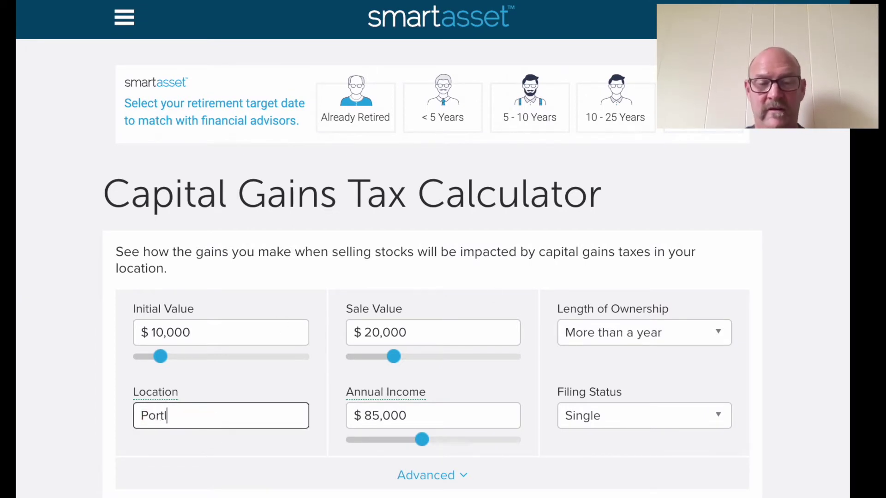
pyautogui.write('and, OR')
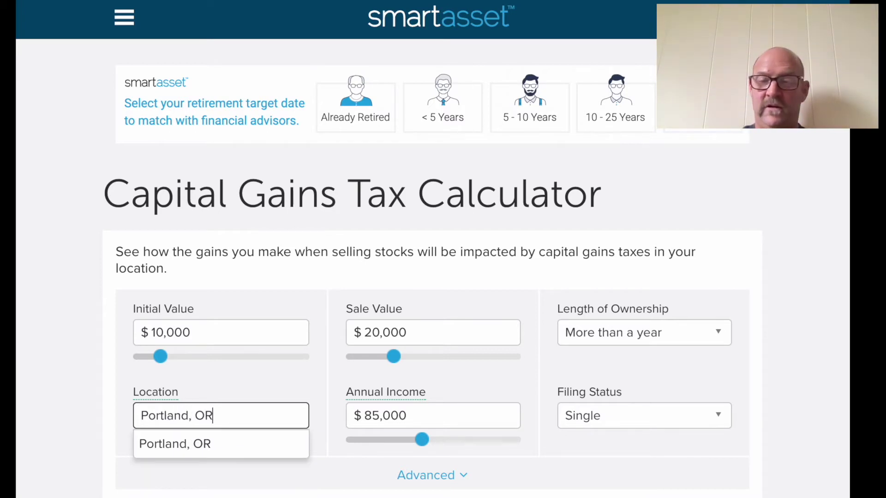
# - Set the annual income to $100,000 and the ownership to less than a year, and review the tax breakdown
pyautogui.click(406, 415)
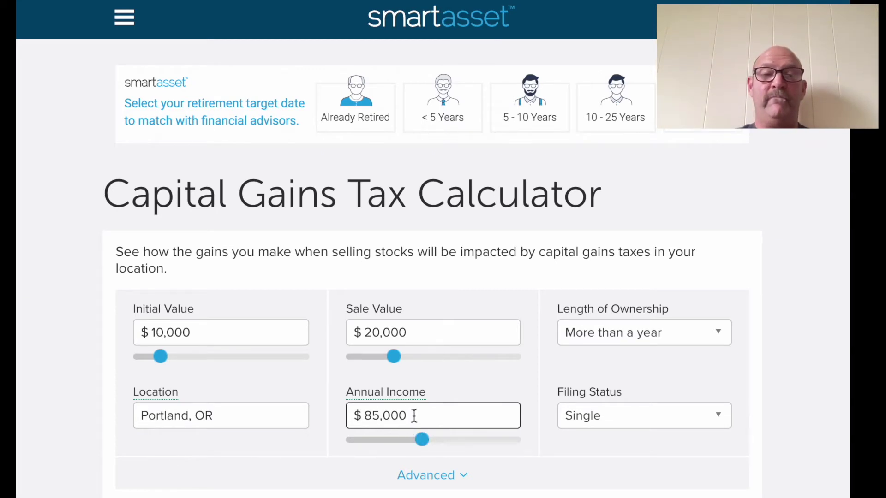
pyautogui.moveTo(421, 445); pyautogui.dragTo(428, 447)
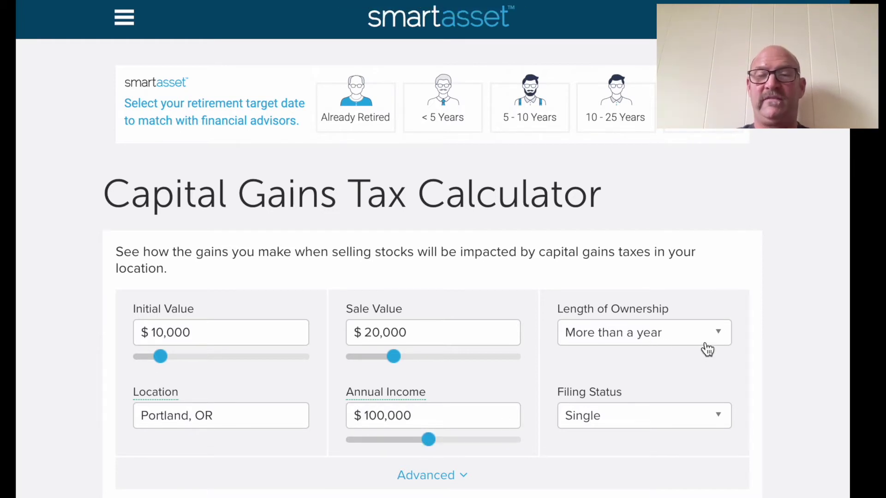
pyautogui.click(718, 333)
pyautogui.click(694, 357)
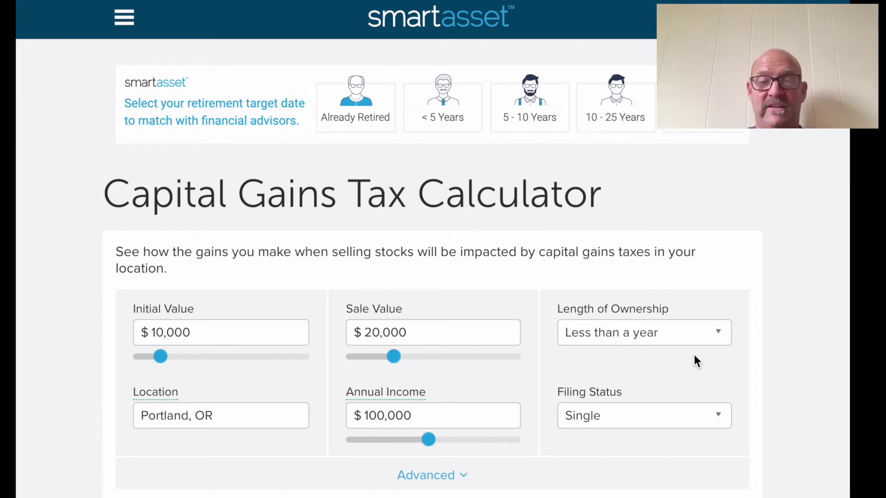
pyautogui.scroll(-5, 669, 406)
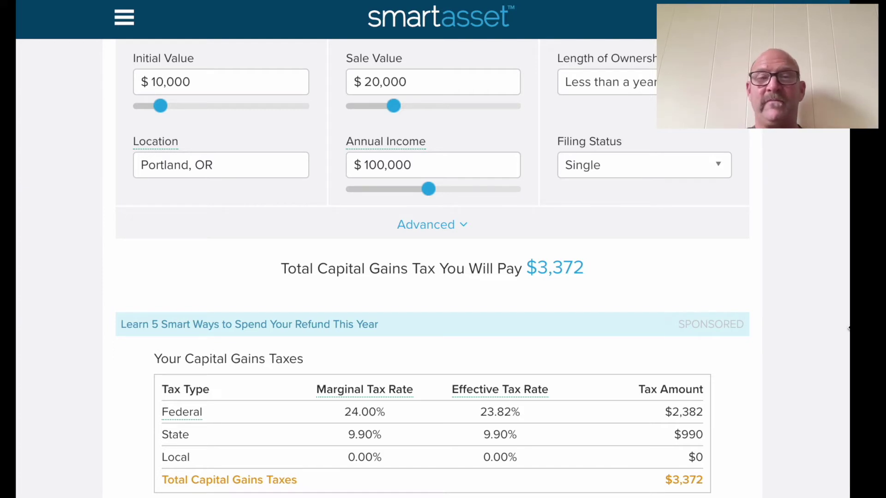
# - Set the length of ownership back to more than a year and review the length of ownership comparison chart
pyautogui.click(691, 83)
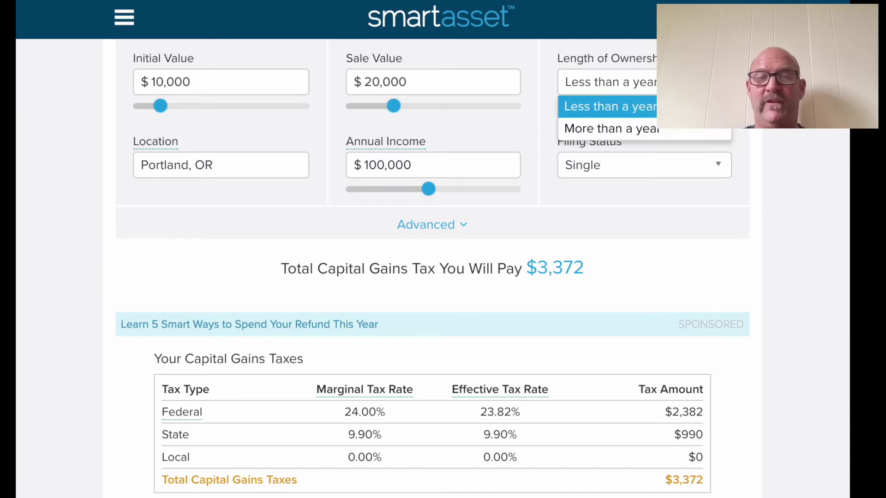
pyautogui.click(696, 134)
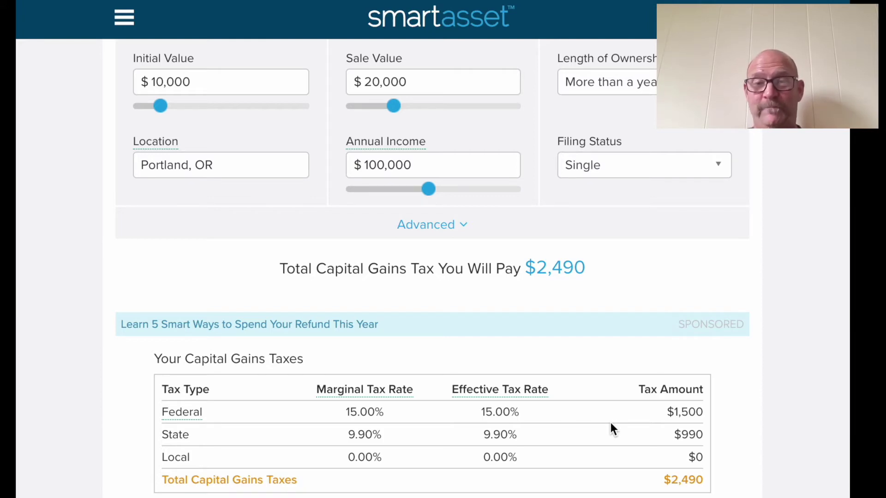
pyautogui.scroll(-6, 611, 422)
pyautogui.scroll(-1, 610, 423)
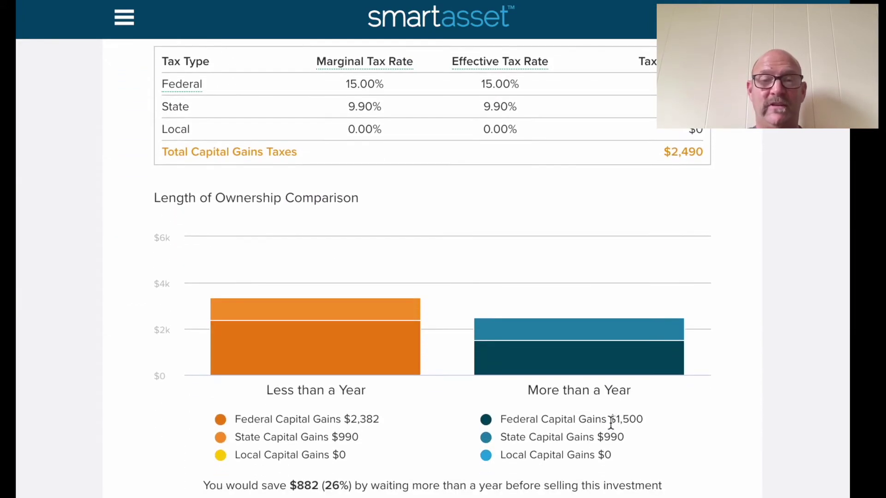